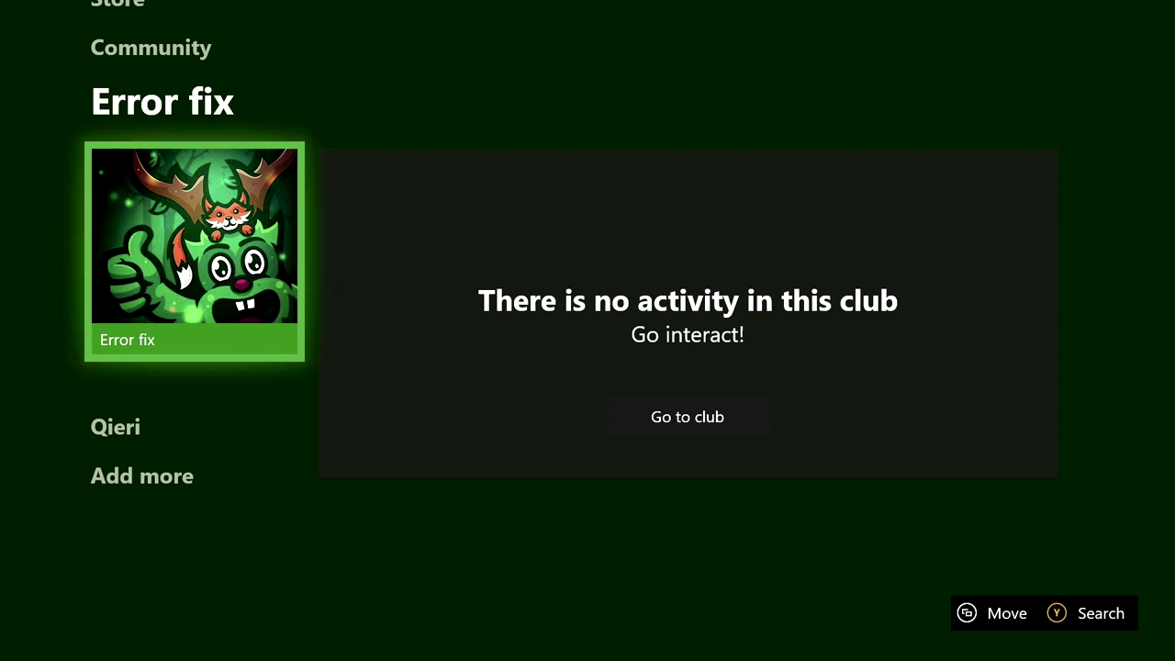
- From the guide, open Settings > General > Power mode & startup, showing Instant-on
key("super")
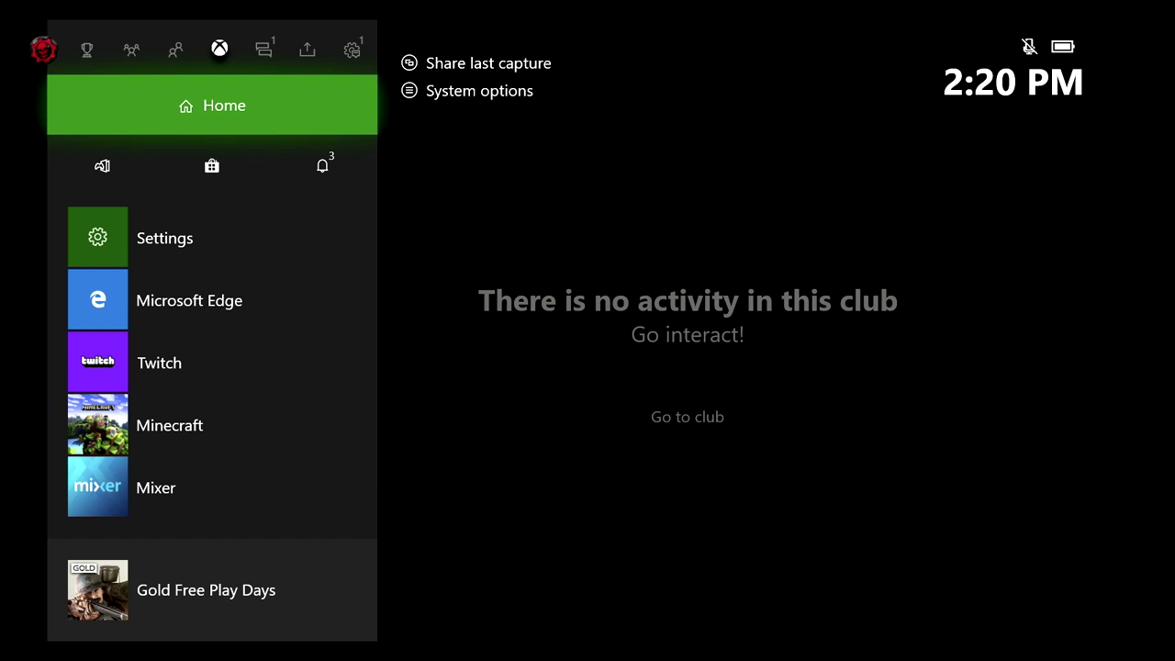
key("Down")
key("Down")
key("Return")
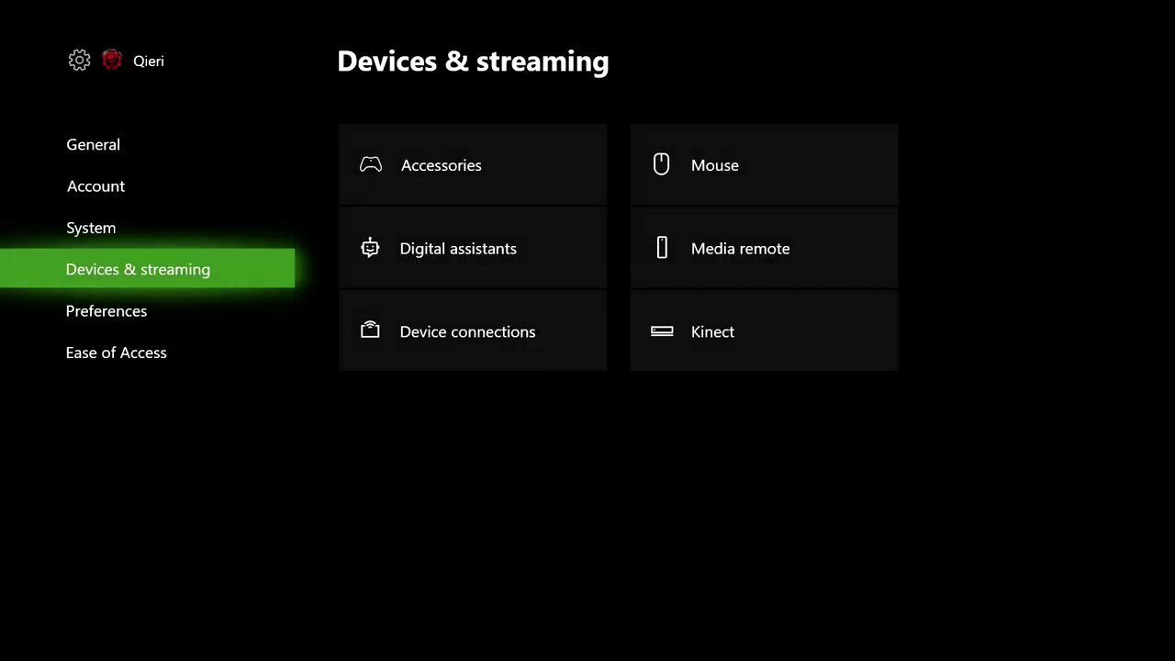
key("Up")
key("Up")
key("Up")
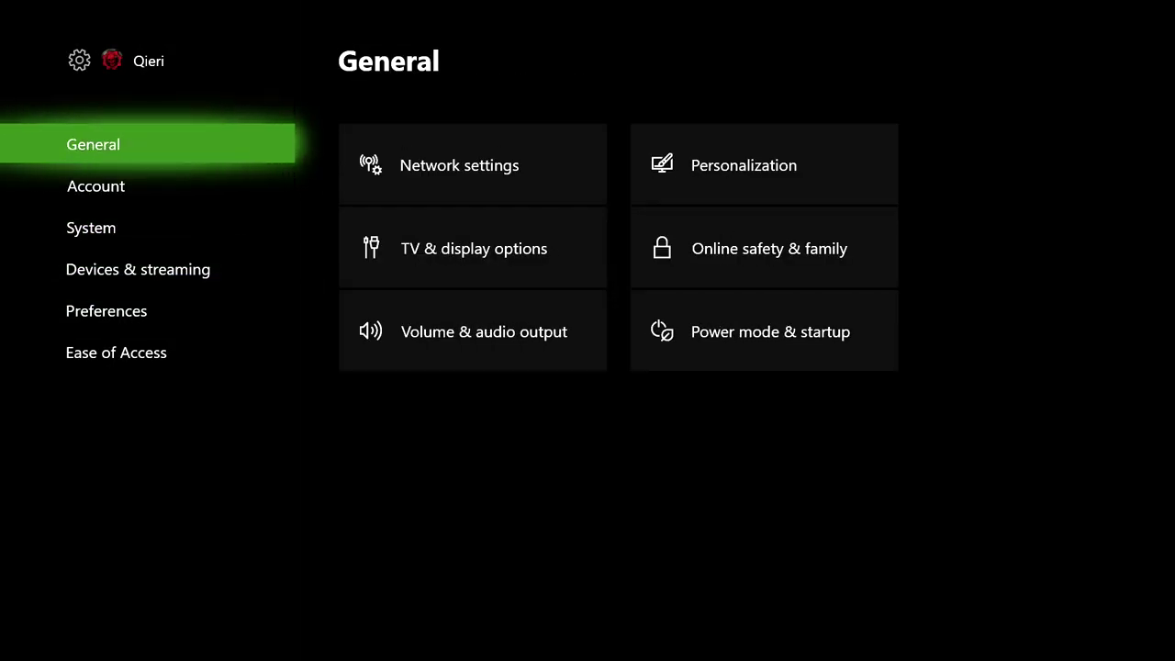
key("Right")
key("Right")
key("Down")
key("Down")
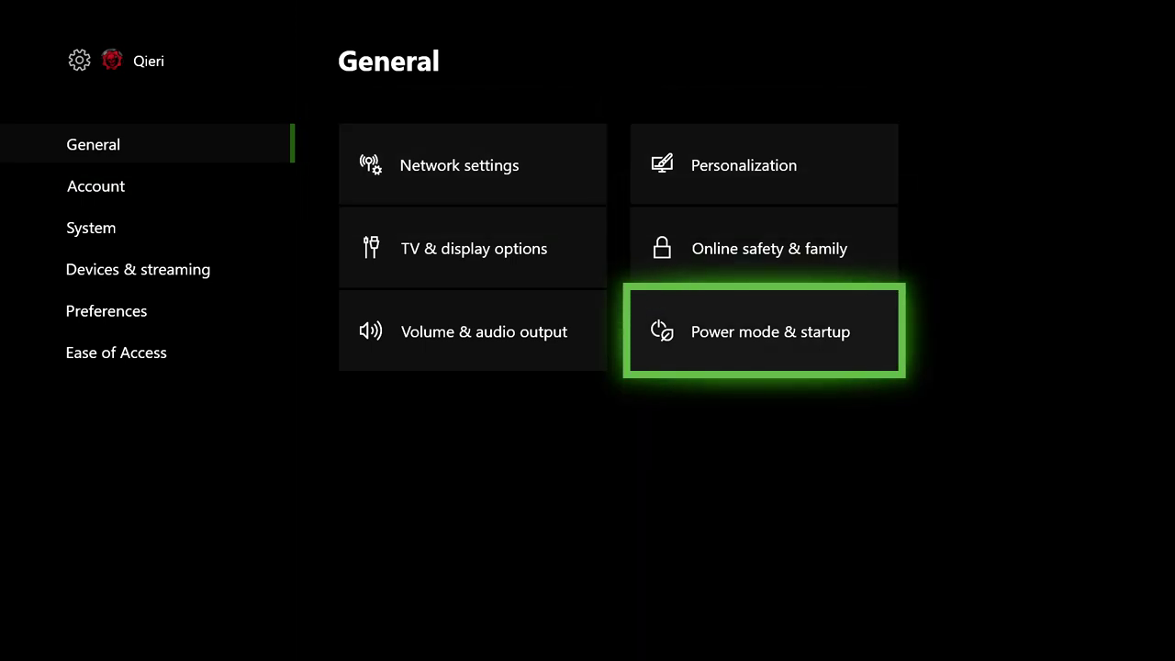
key("Return")
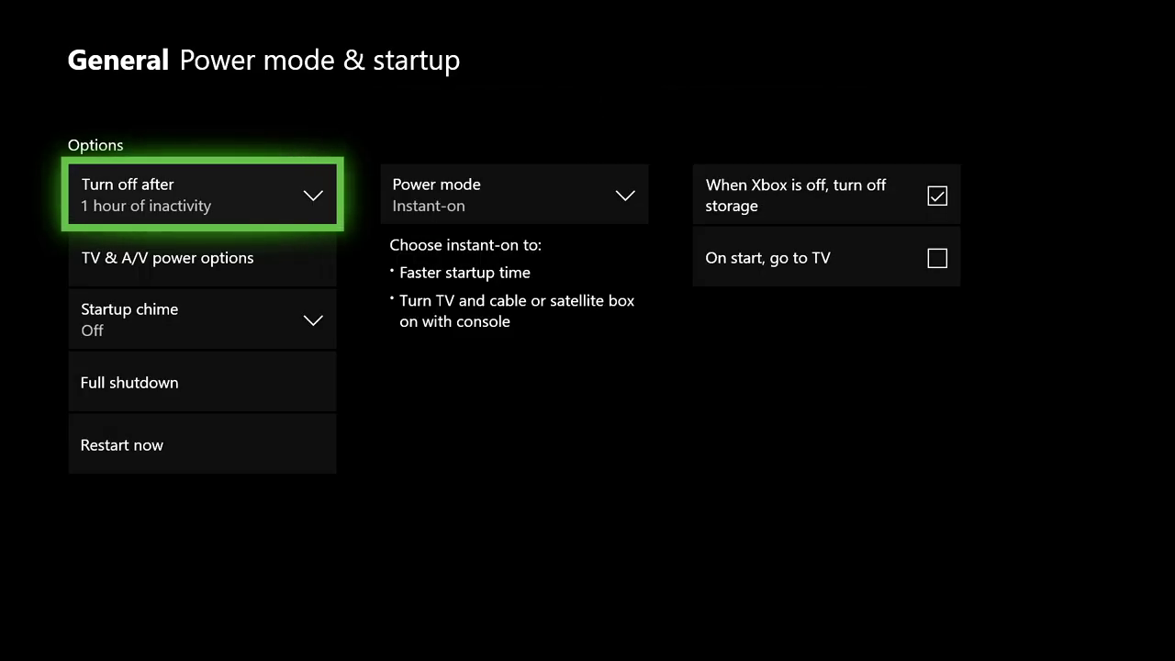
- Set the console's Power mode to Energy-saving
key("Right")
key("Return")
key("Up")
key("Return")
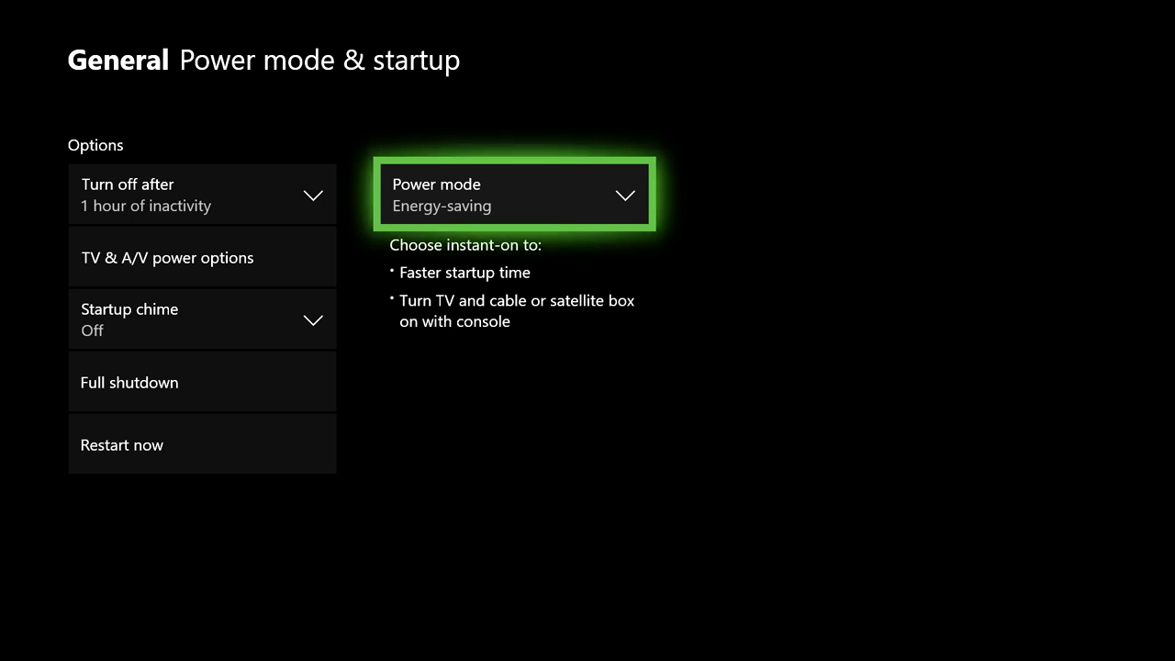
- Restore Power mode to Instant-on and return to the settings categories
key("Return")
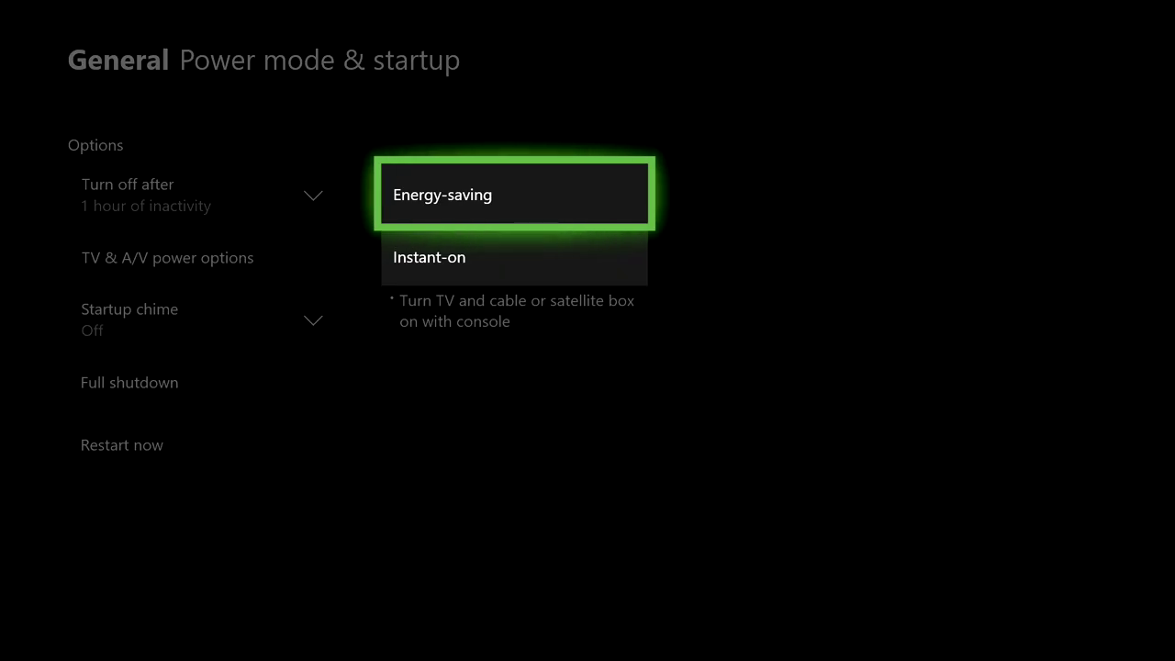
key("Down")
key("Return")
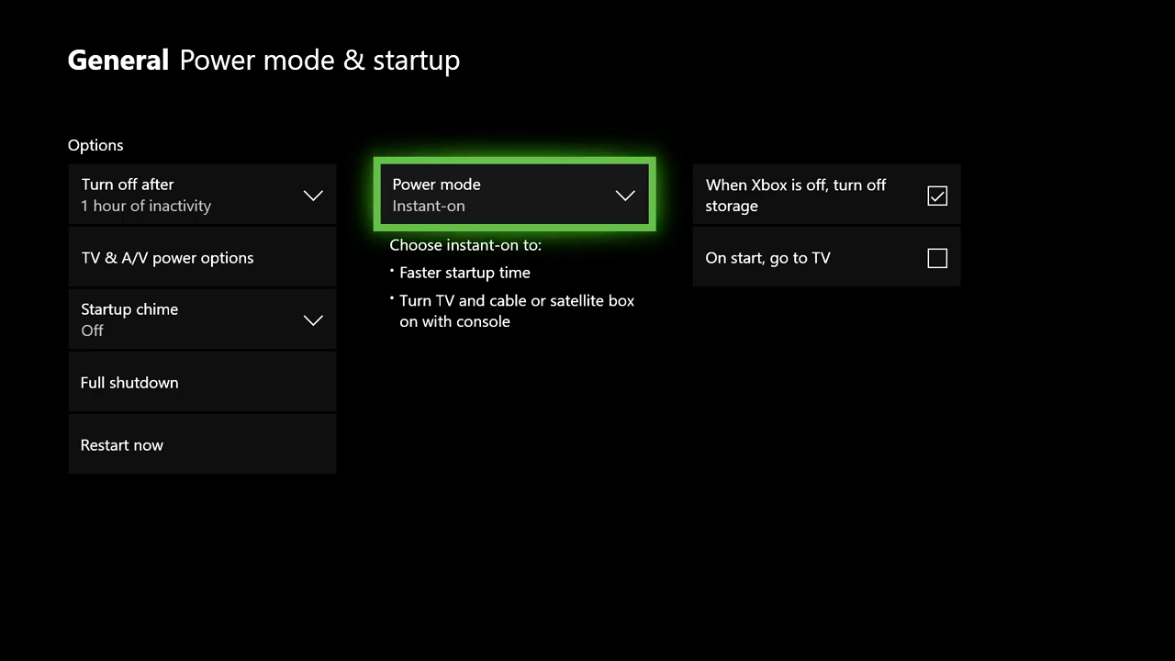
key("Escape")
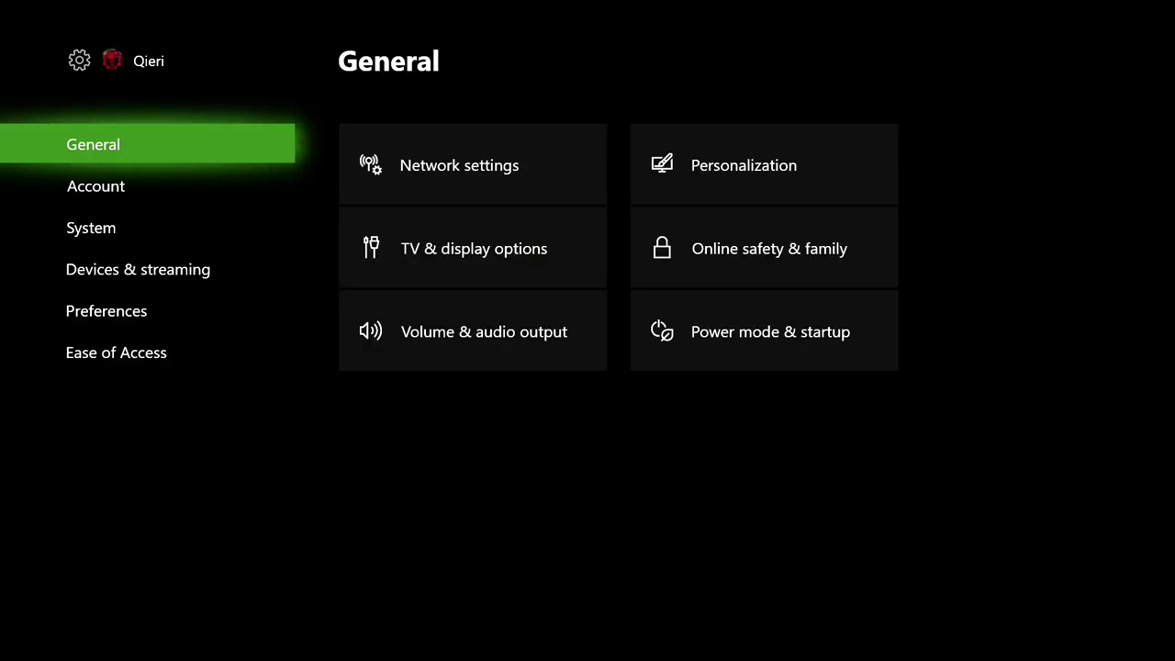
key("Down")
key("Down")
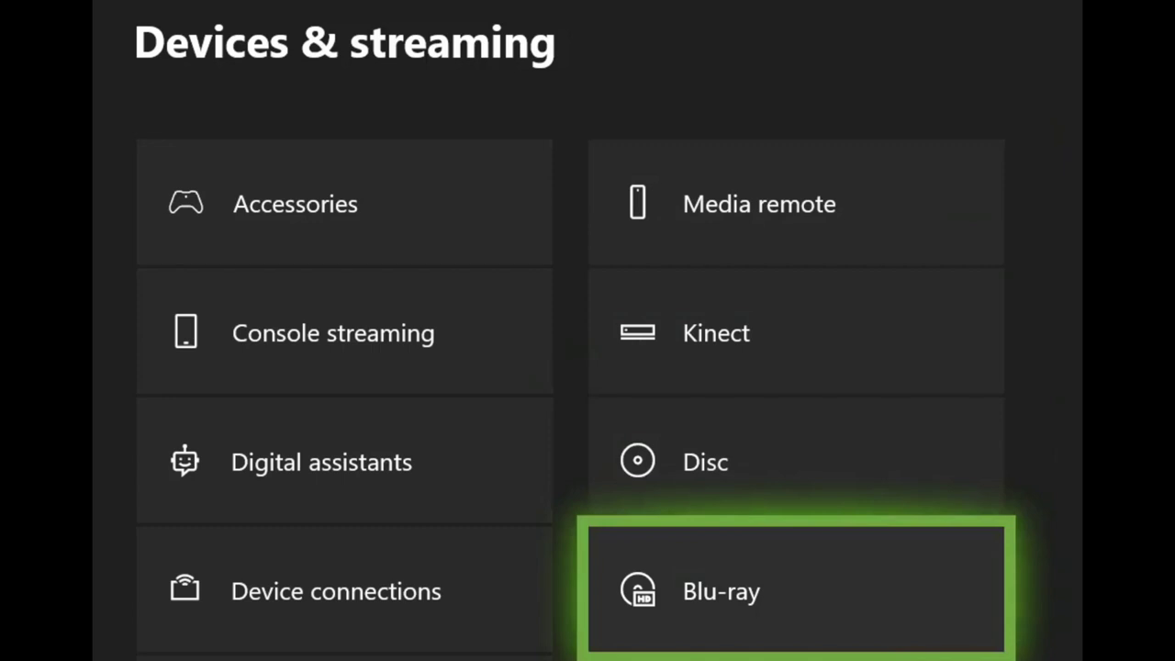
- Open the Blu-ray tile under Devices & streaming
key("Return")
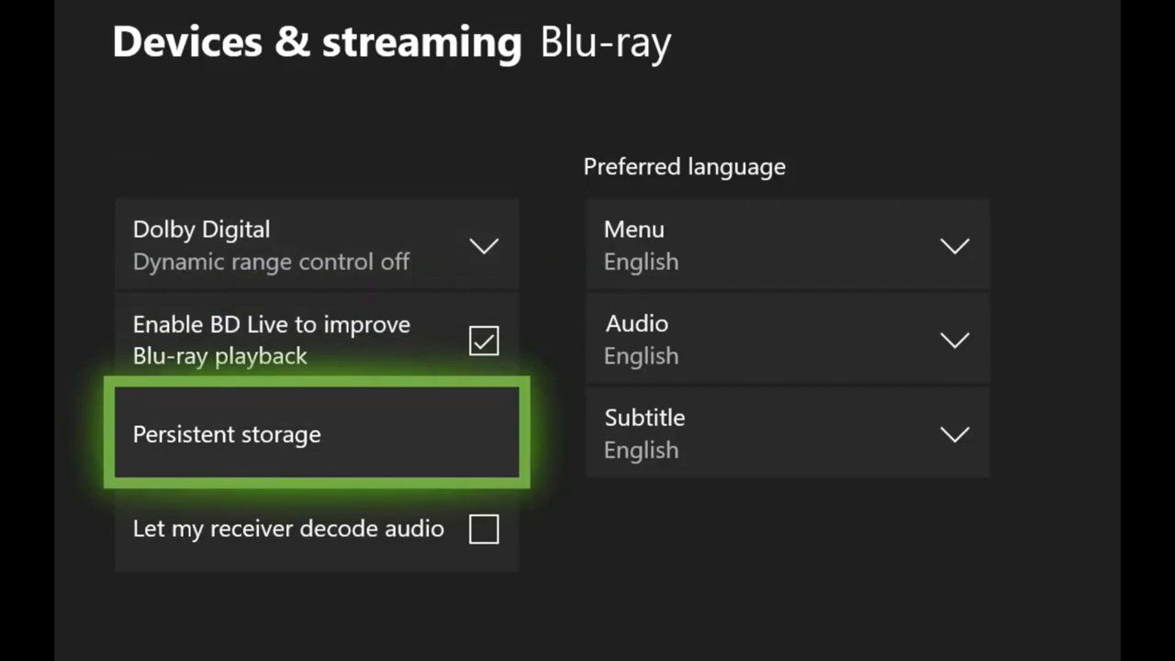
- Select Persistent storage on the Blu-ray settings page
key("Return")
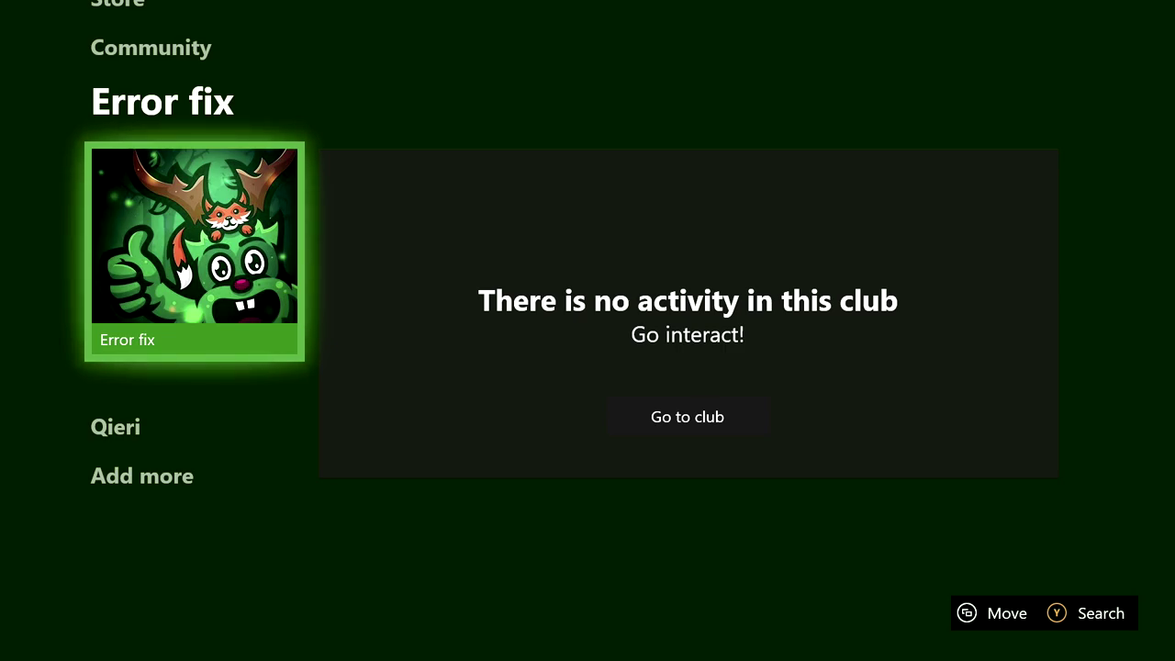
- Open the Error fix club's Welcome page from its home-screen tile
key("Return")
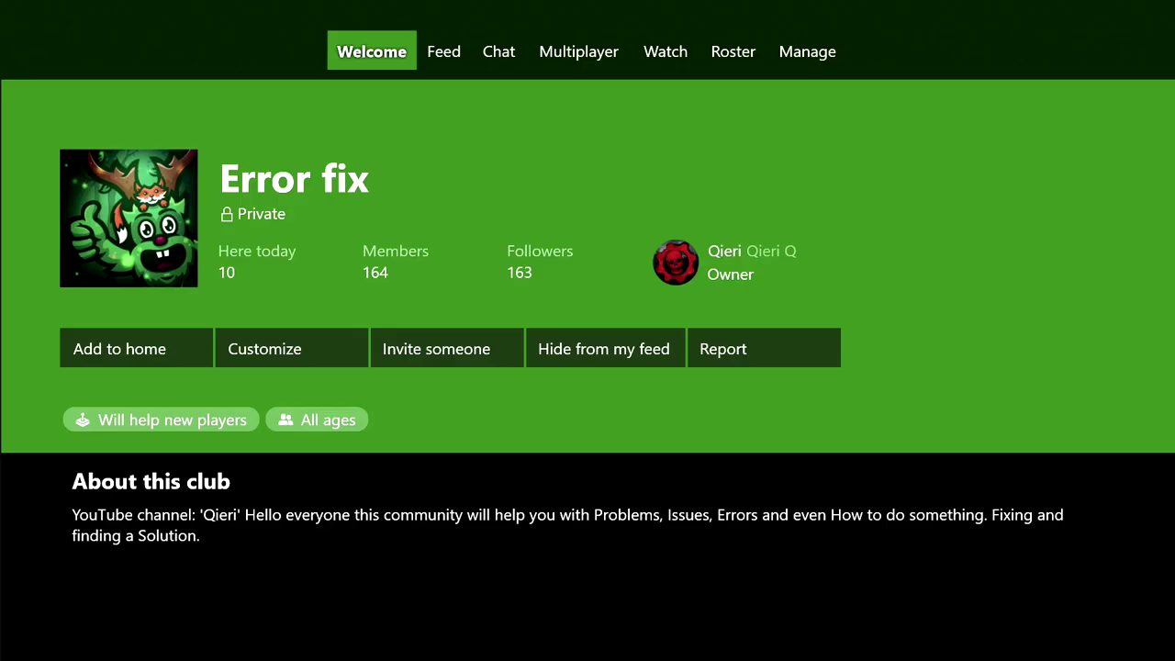